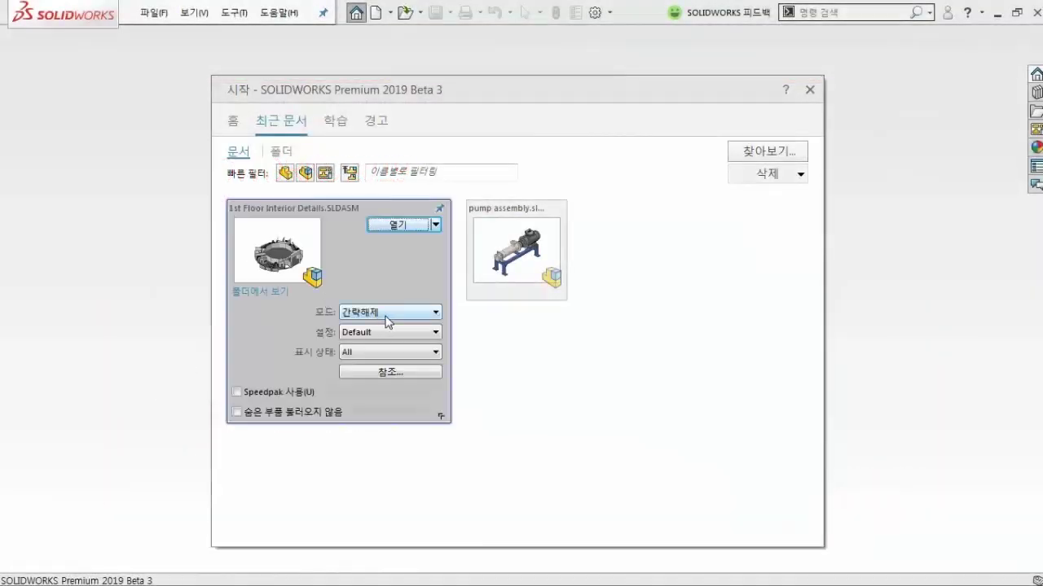
- Open 1st Floor Interior Details.SLDASM from the Welcome dialog's recent documents
click(404, 224)
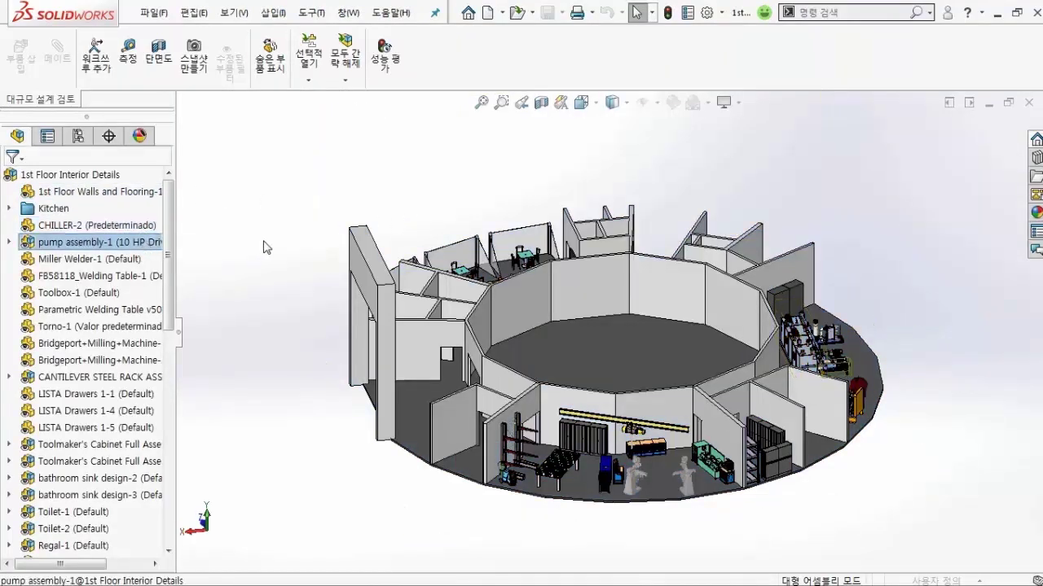
- Orbit the loaded factory floor assembly to view it from another side
mouse_move(584, 344)
middle_down()
mouse_move(867, 352)
mouse_move(958, 375)
middle_up()
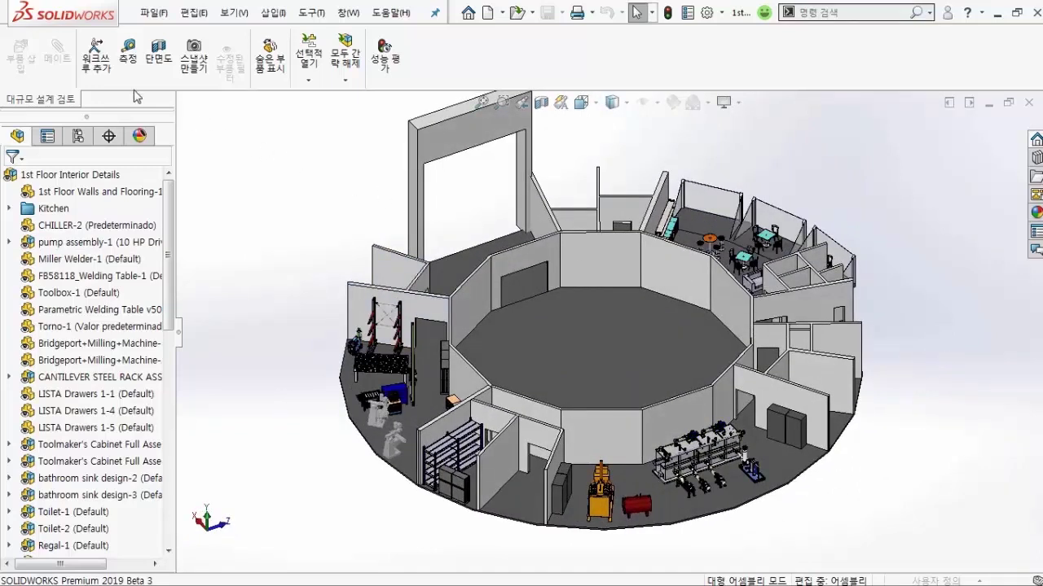
click(128, 53)
click(526, 279)
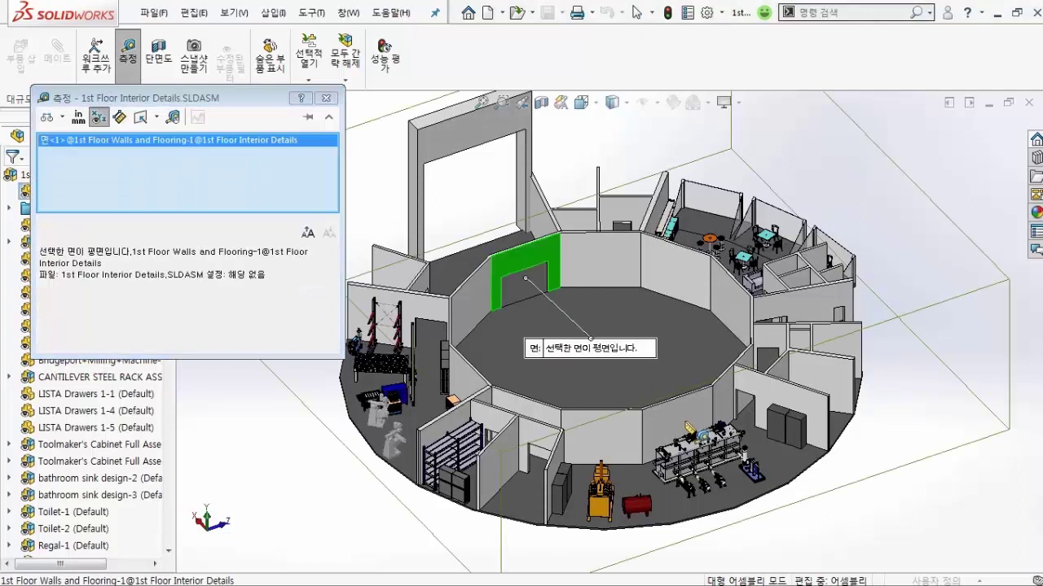
click(677, 423)
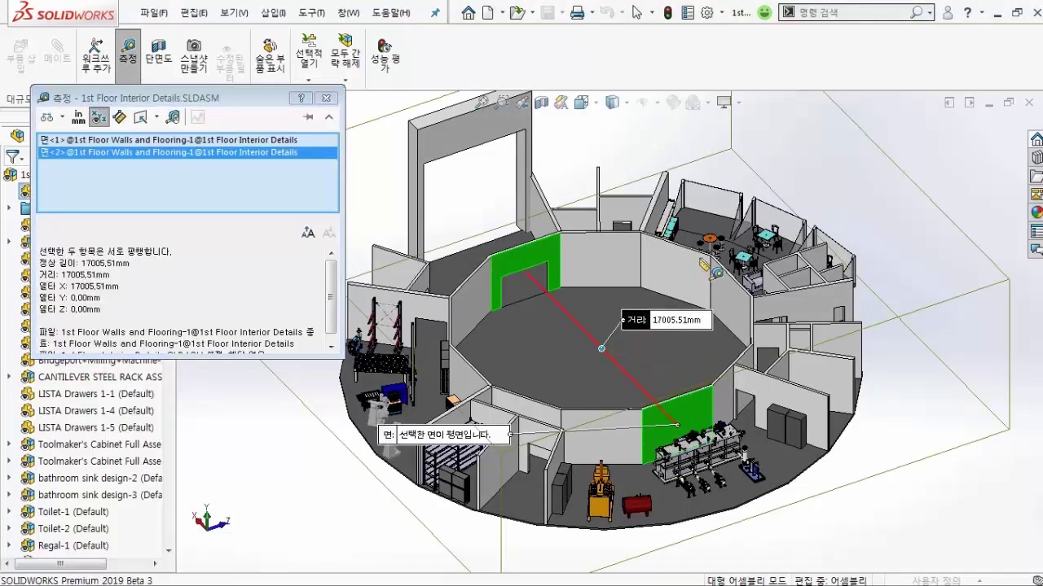
click(325, 98)
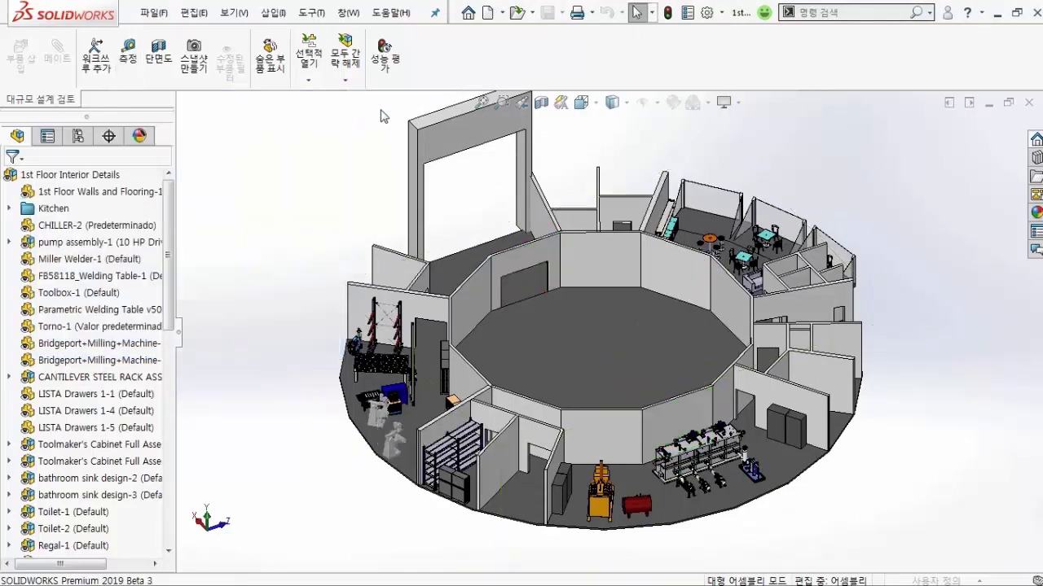
click(541, 102)
mouse_move(512, 345)
mouse_down()
mouse_move(361, 391)
mouse_move(497, 338)
mouse_move(547, 298)
mouse_up()
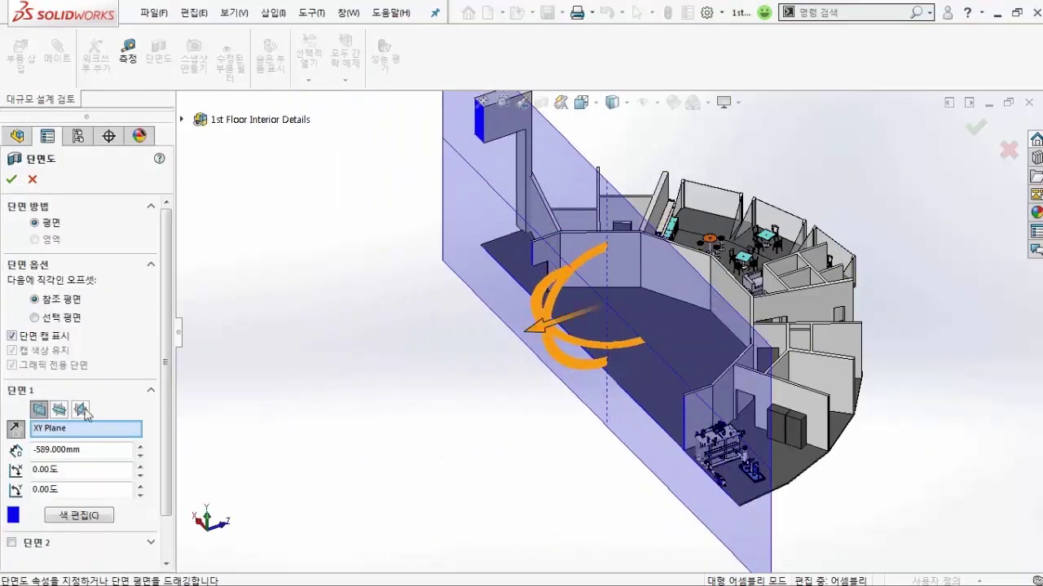
click(59, 409)
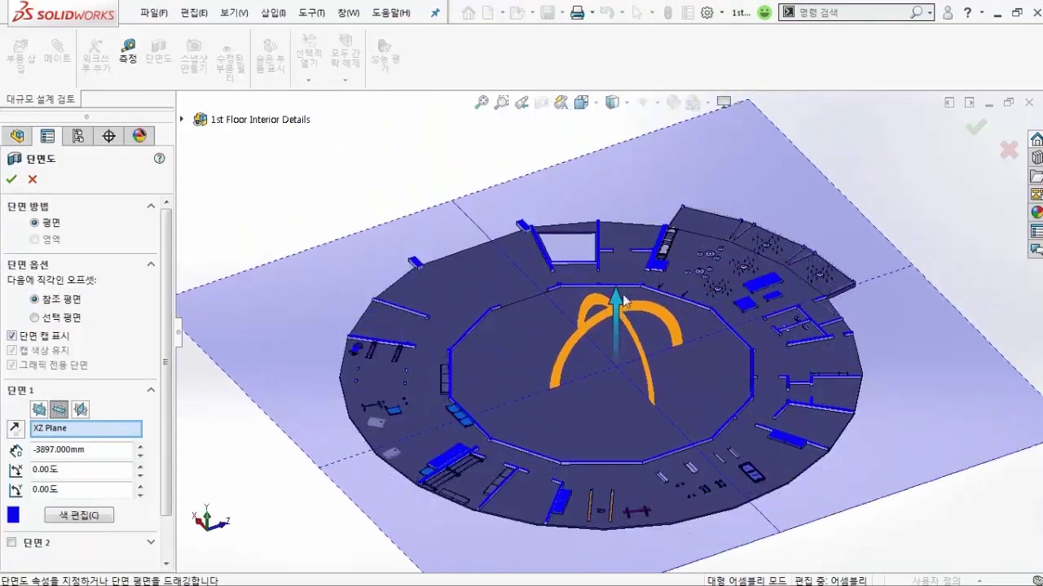
drag(616, 248, 617, 244)
click(33, 180)
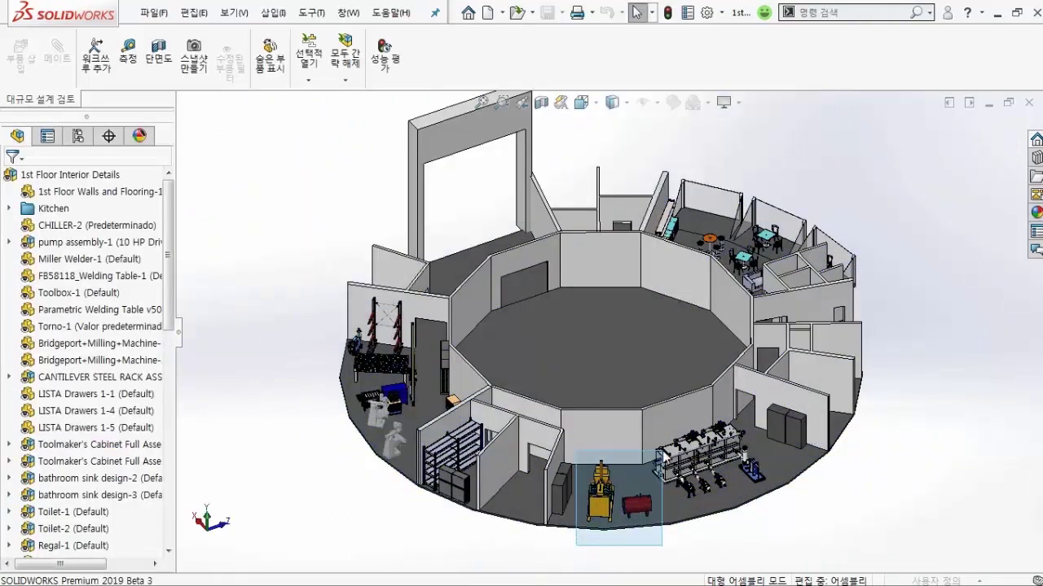
- Hide the tank and engine near the front of the floor
drag(664, 458, 662, 453)
right_click(657, 477)
click(689, 440)
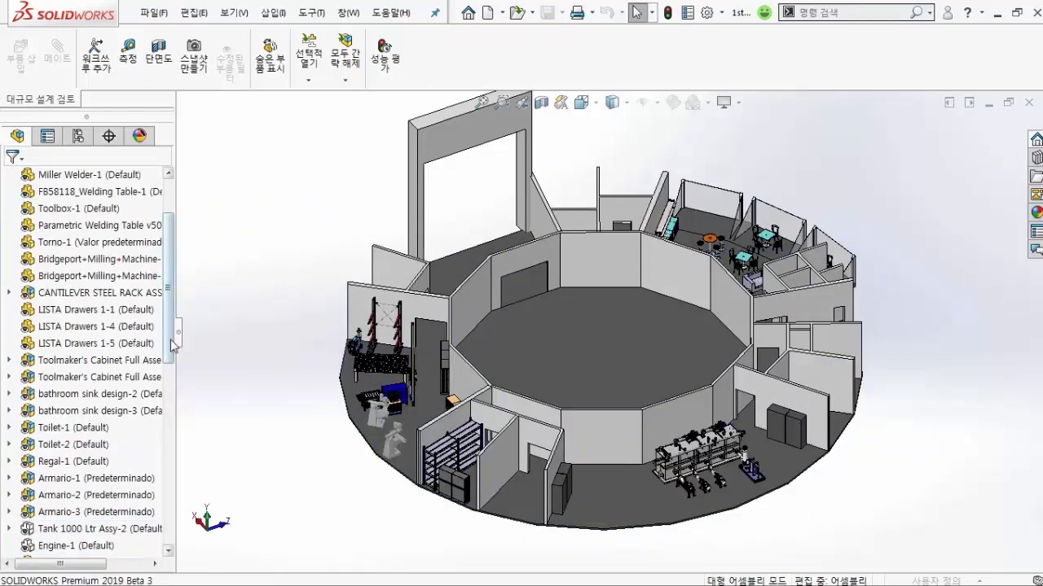
- Switch the top-level assembly into full editing mode
drag(171, 344, 171, 308)
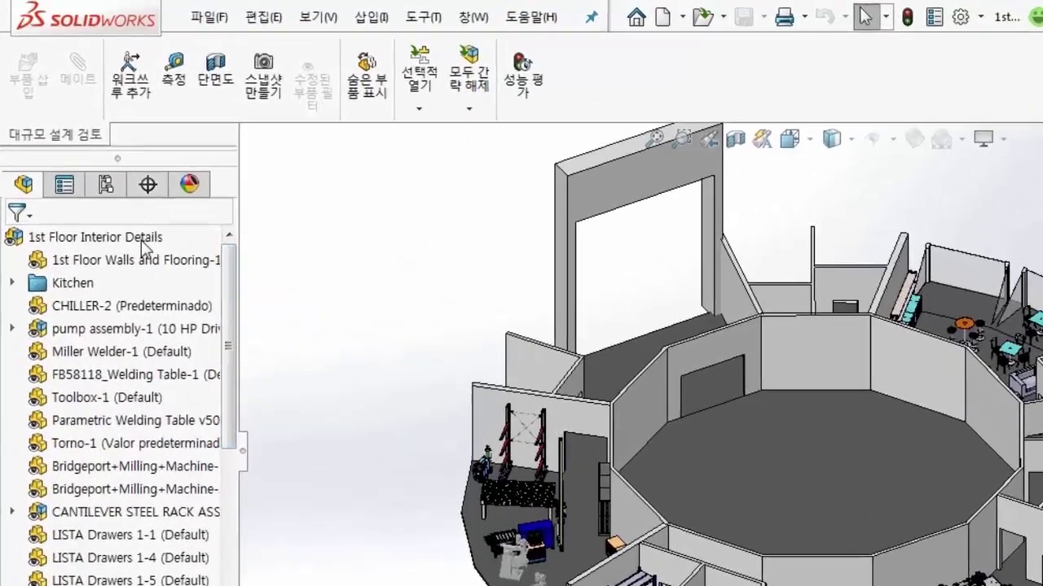
right_click(107, 176)
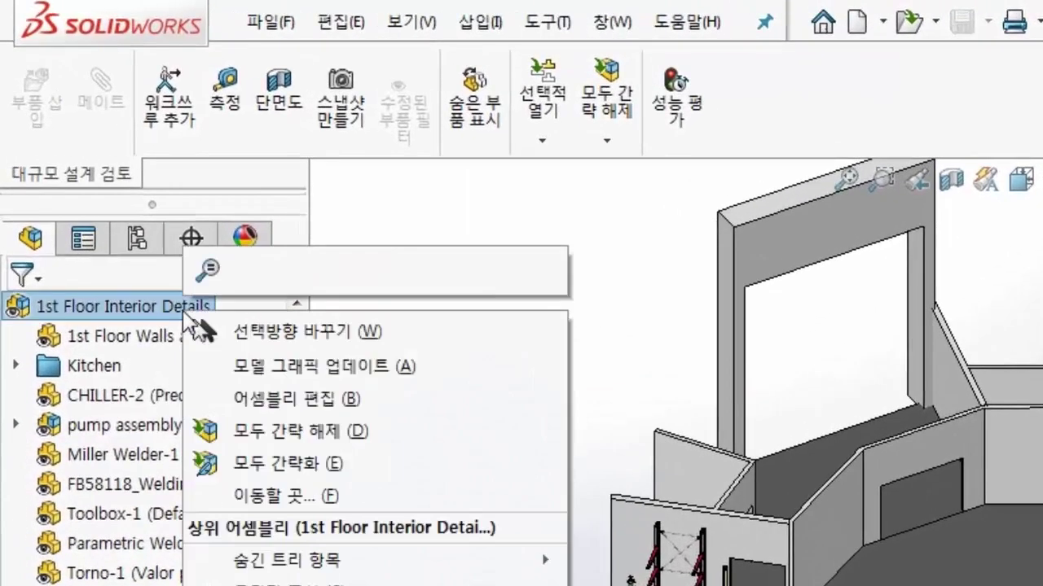
click(204, 401)
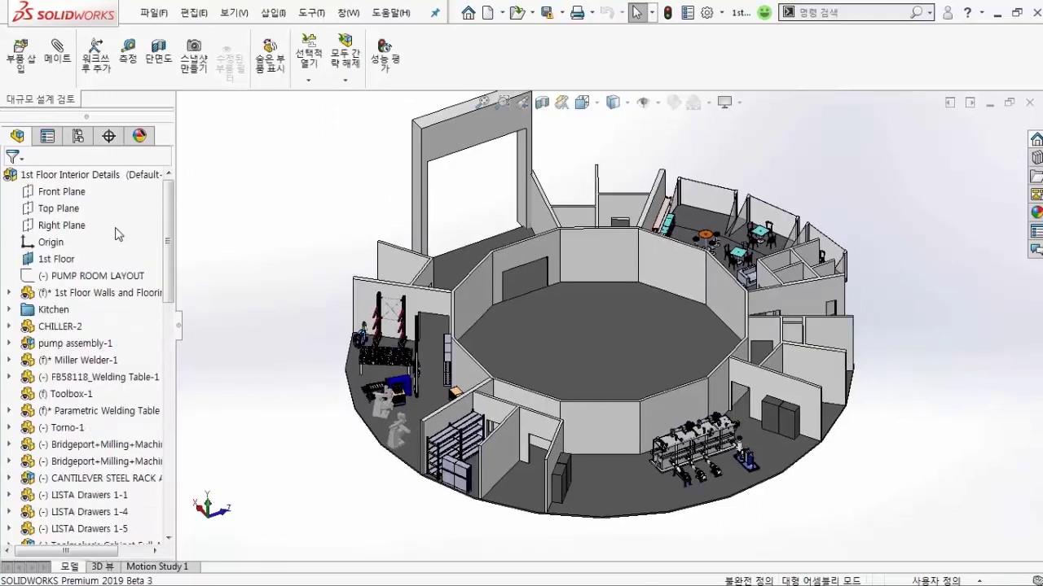
- Select the 1st Floor plane and PUMP ROOM LAYOUT sketch, and inspect CHILLER-2's mates
click(70, 260)
click(69, 277)
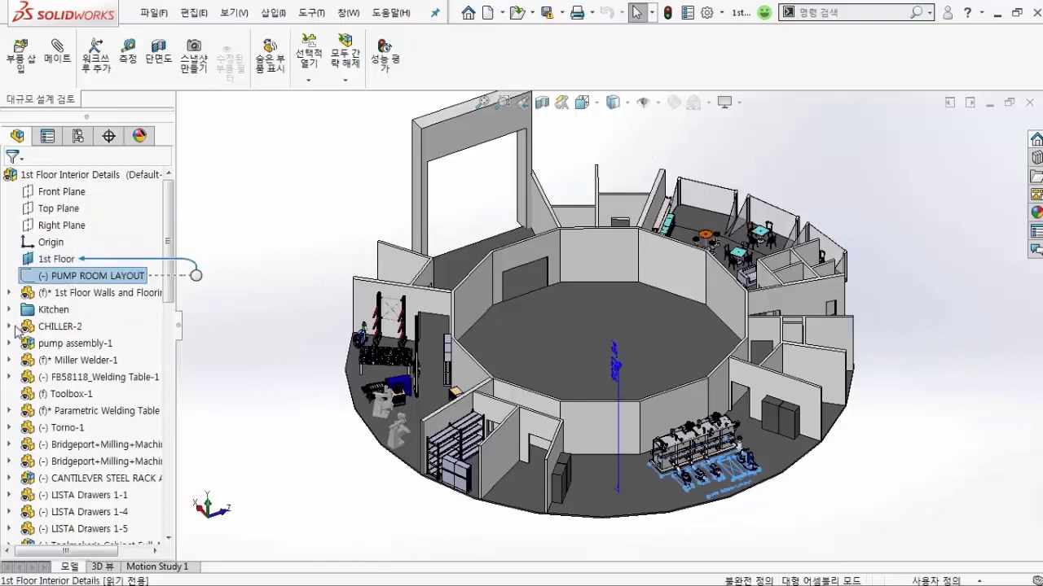
click(11, 327)
click(27, 345)
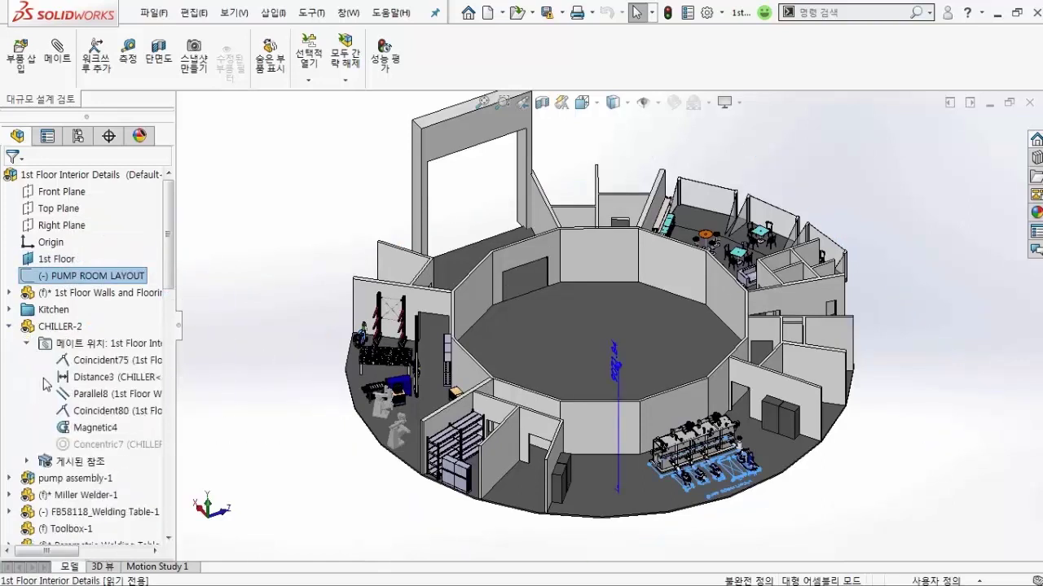
click(11, 326)
- Show the PUMP ROOM LAYOUT sketch and zoom in on the pump room
right_click(128, 281)
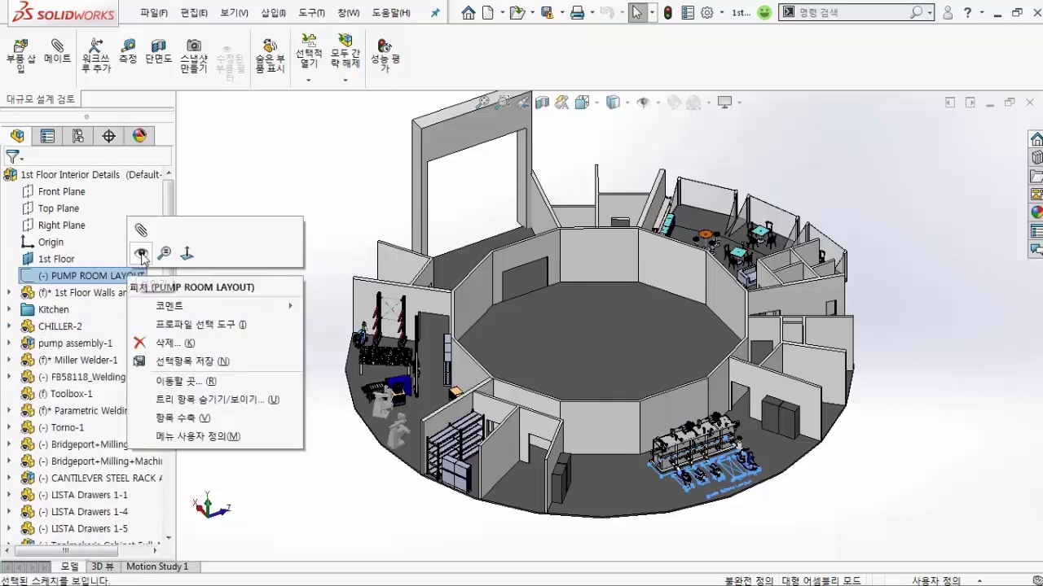
click(143, 257)
key(z)
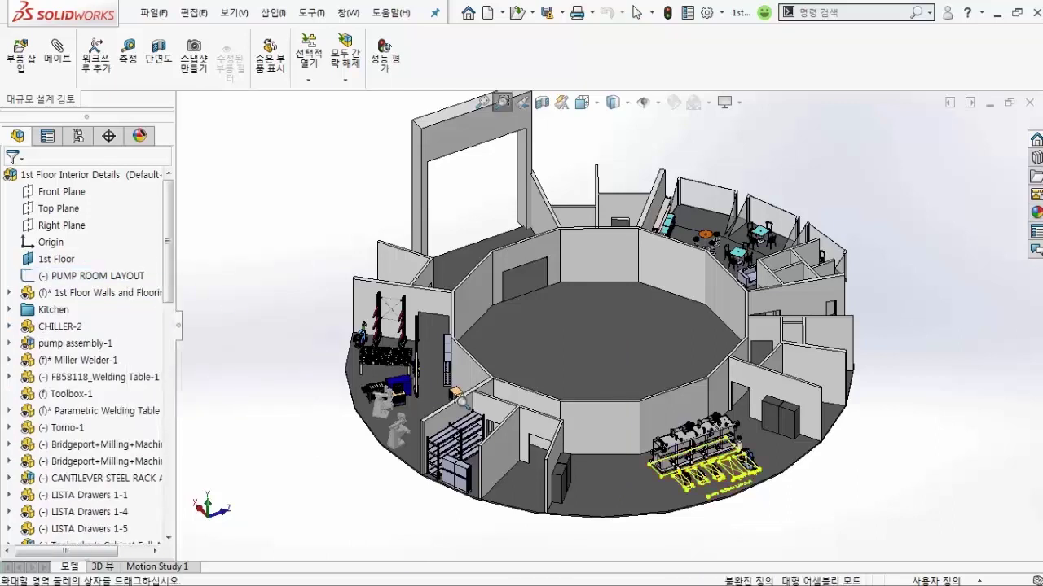
drag(648, 415, 741, 493)
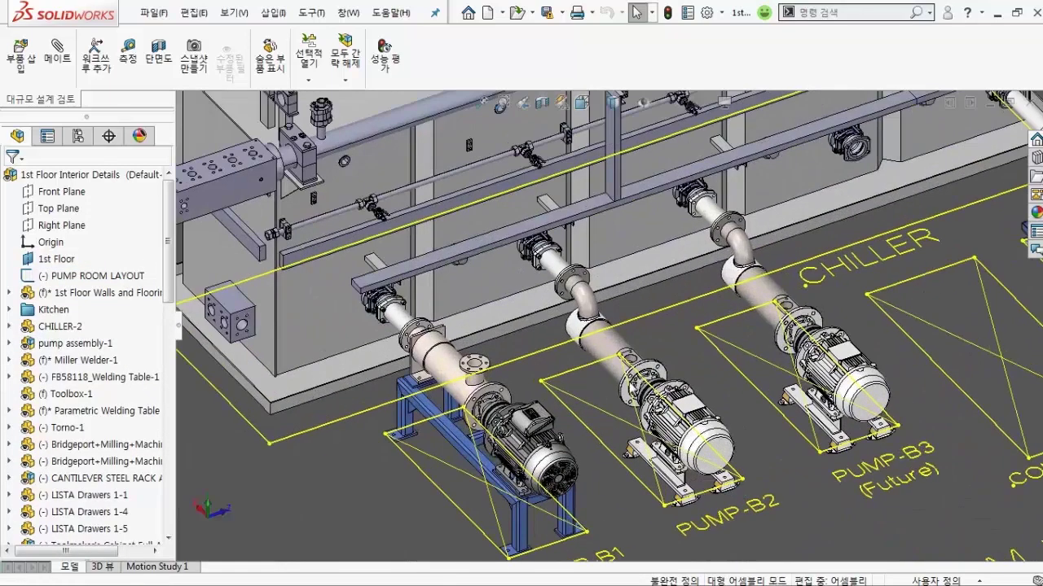
- Delete the pumps at PUMP-B2 and PUMP-B3 with their mates, then start Insert Components
click(617, 346)
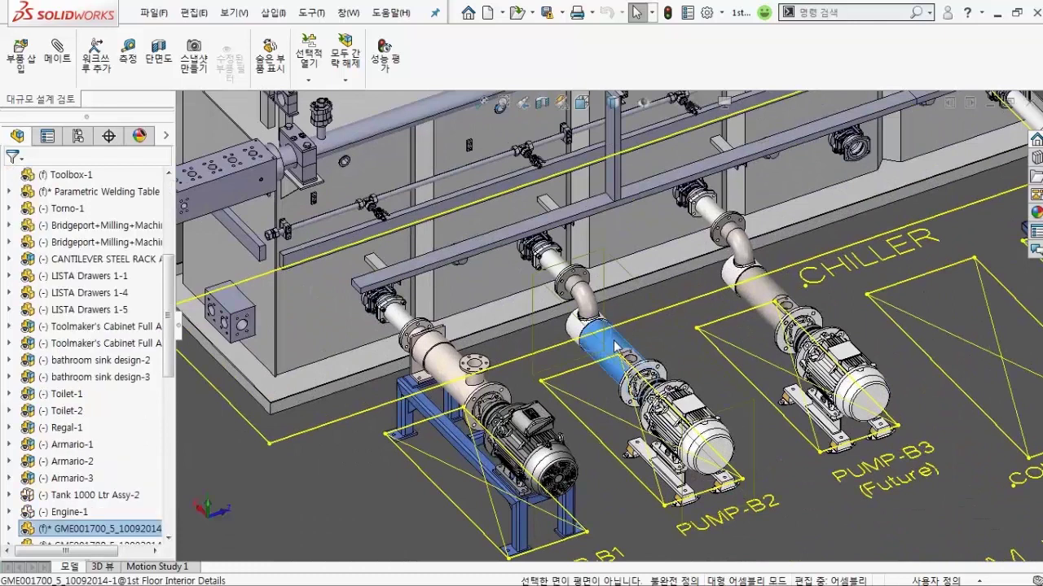
ctrl+click(768, 295)
right_click(769, 294)
click(839, 377)
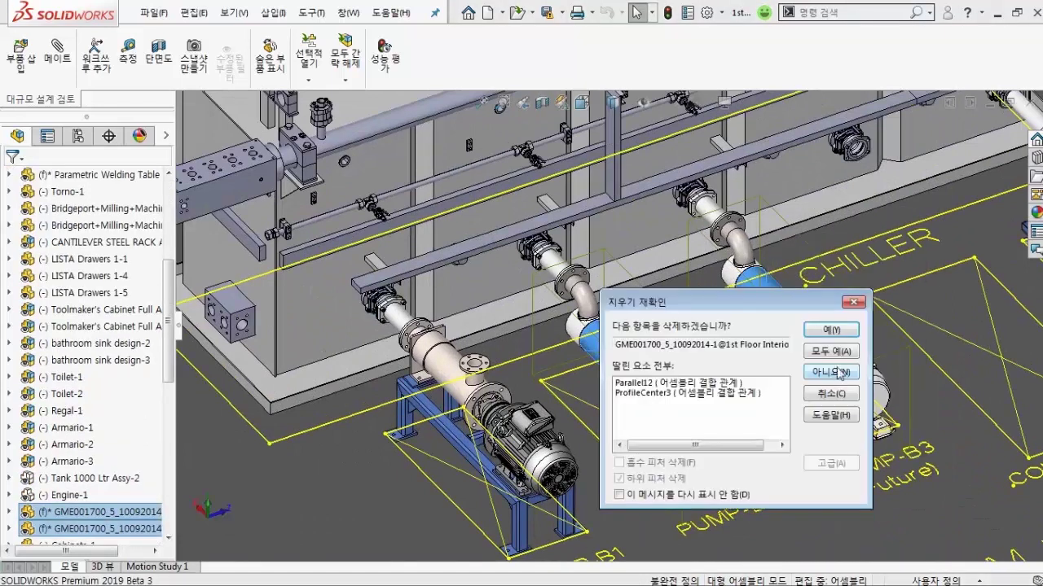
click(833, 352)
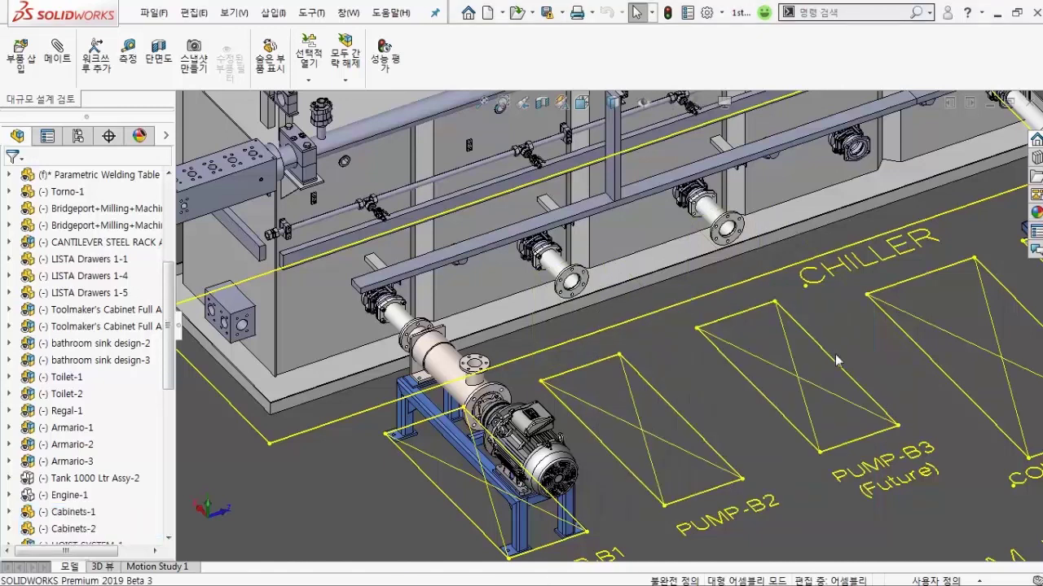
click(25, 69)
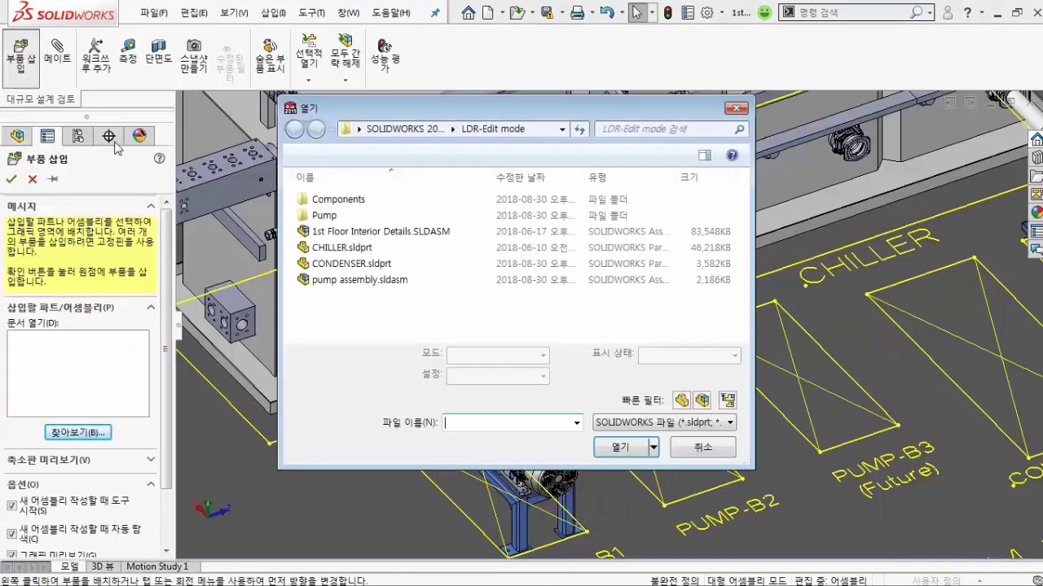
- Place a new pump assembly on PUMP-B2 and mate its inlet to the upper pipe
click(346, 282)
double_click(342, 282)
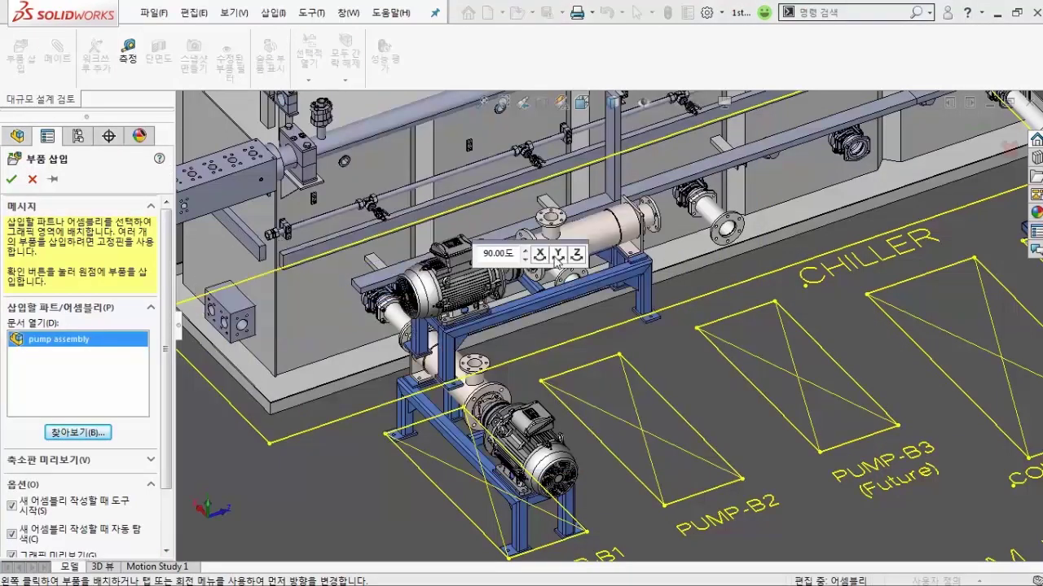
click(677, 384)
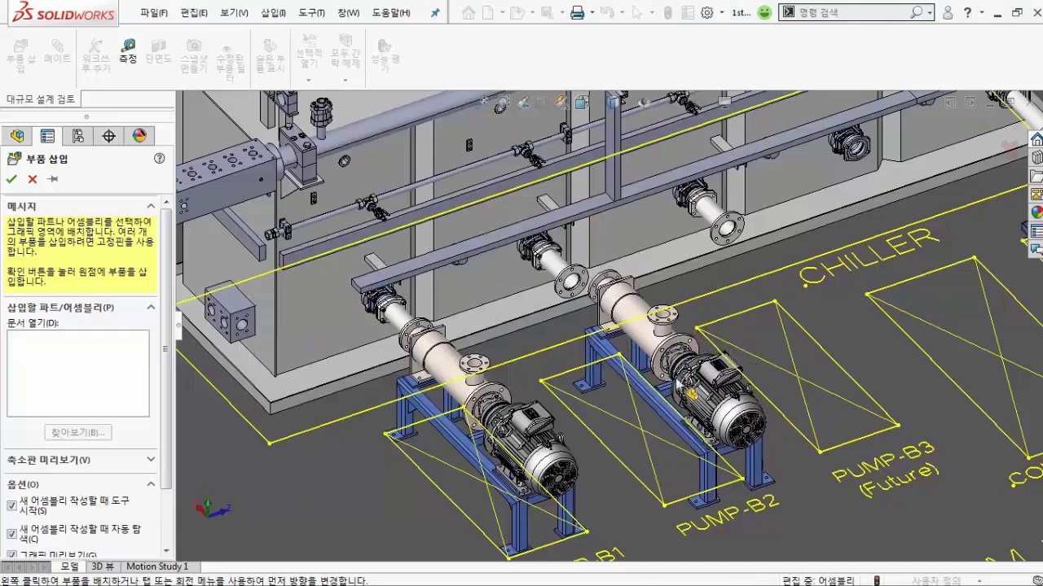
click(559, 277)
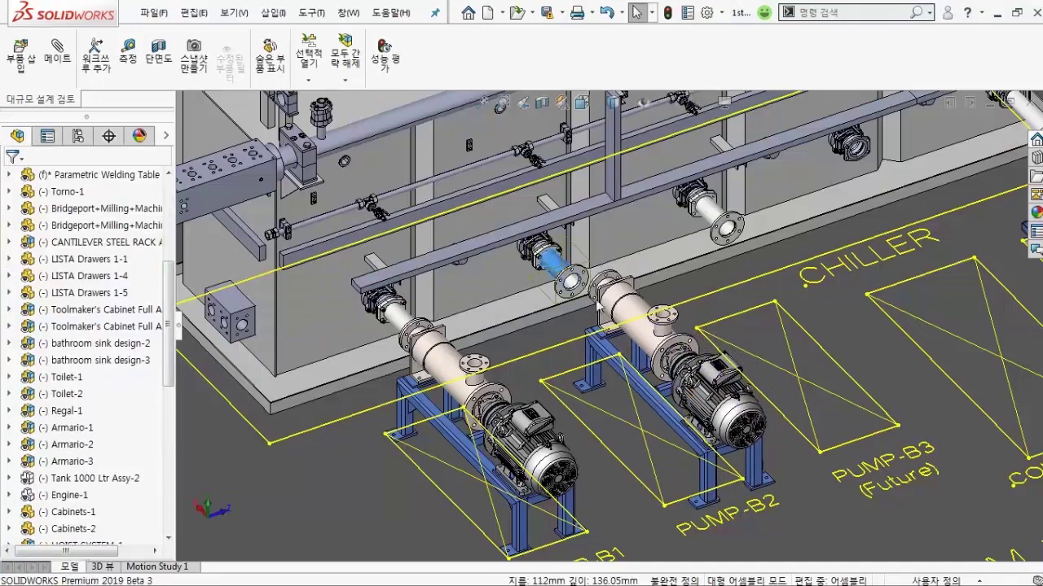
ctrl+click(644, 314)
click(815, 321)
key(f)
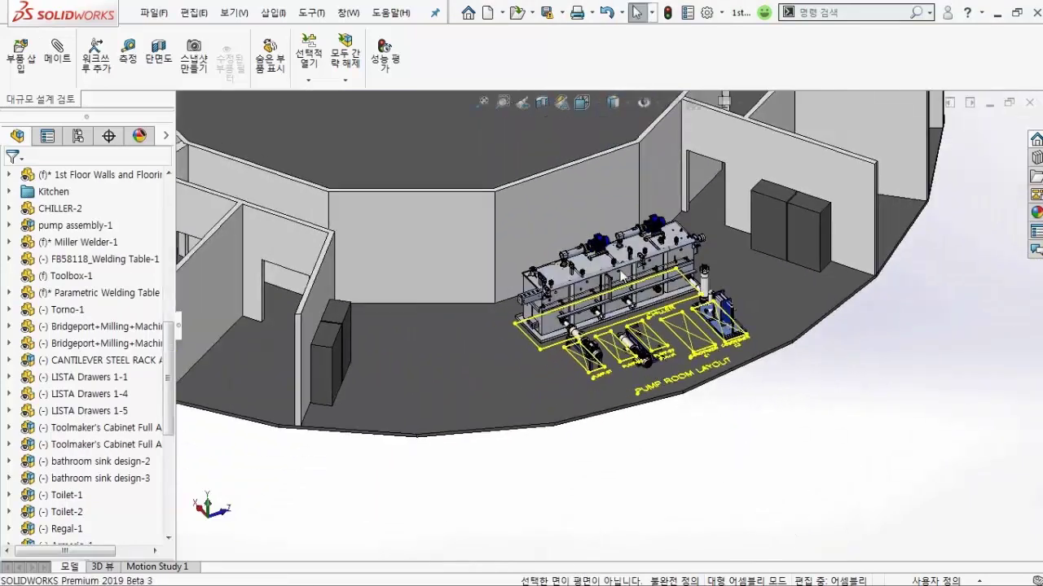
- Seat the motor support frame under the screw pump and mate the pipe spool flanges
click(570, 312)
drag(593, 314, 621, 349)
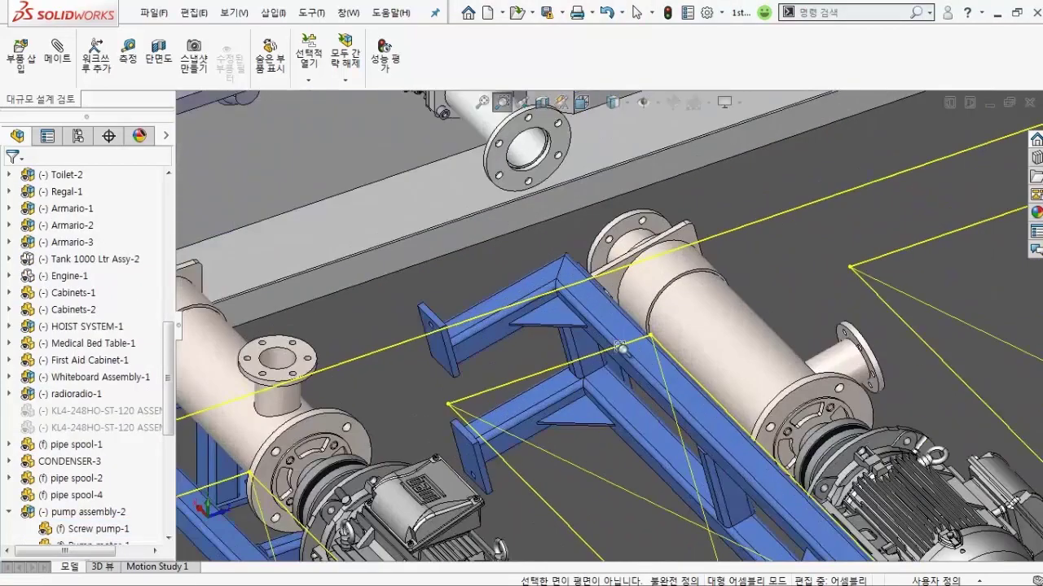
ctrl+click(434, 353)
click(474, 340)
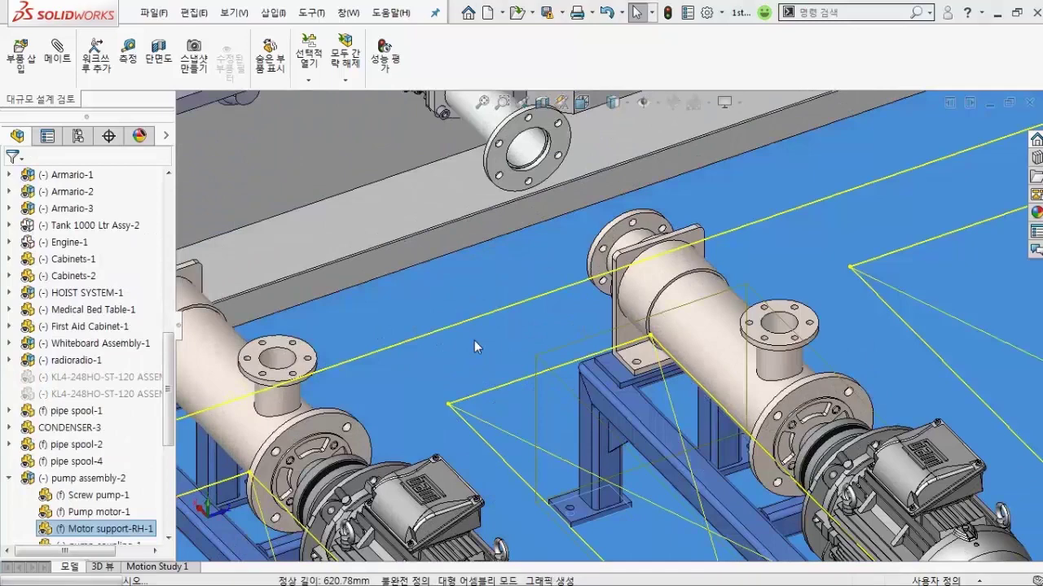
click(515, 184)
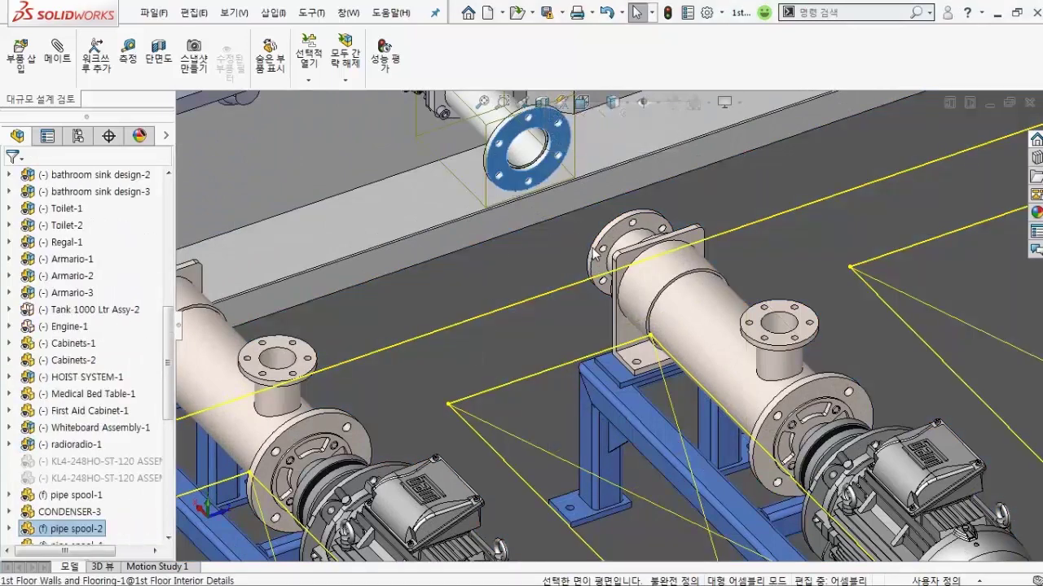
ctrl+click(593, 254)
scroll(619, 325, up, 3)
scroll(635, 369, up, 5)
scroll(636, 368, up, 2)
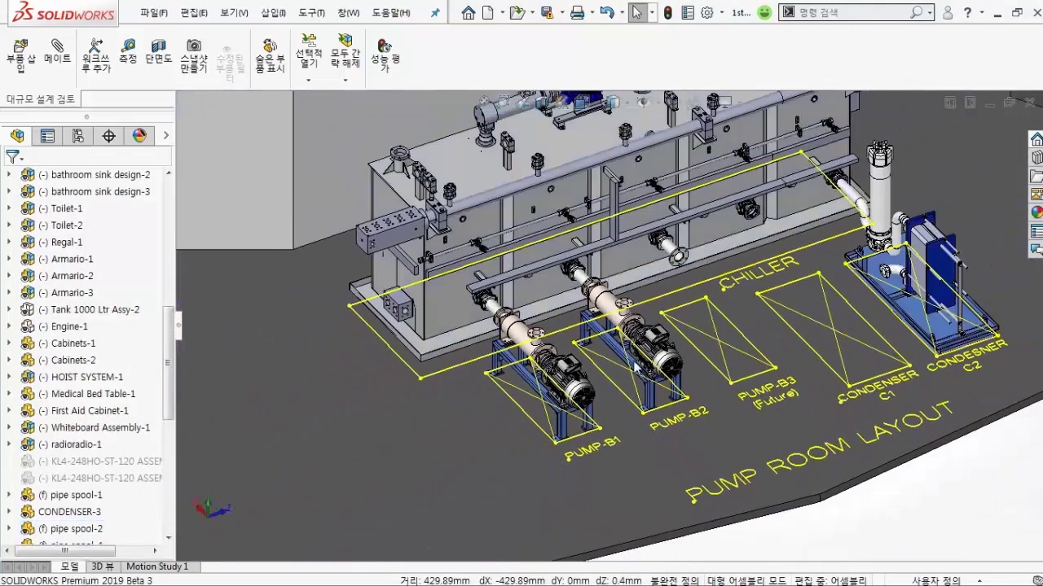
click(20, 57)
- Insert CONDENSER.sldprt and place it on the CONDENSER C1 footprint
click(342, 264)
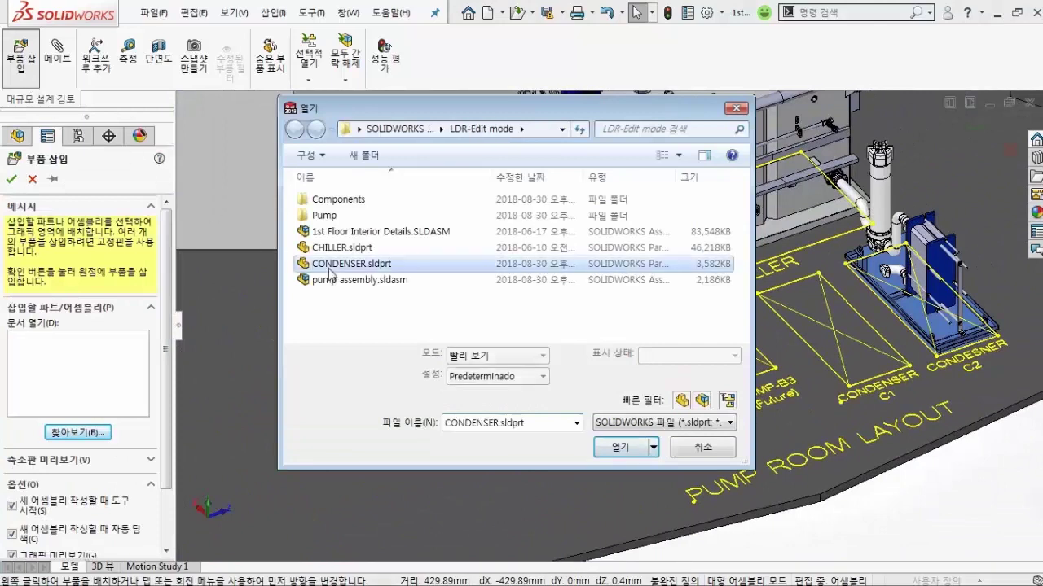
double_click(329, 269)
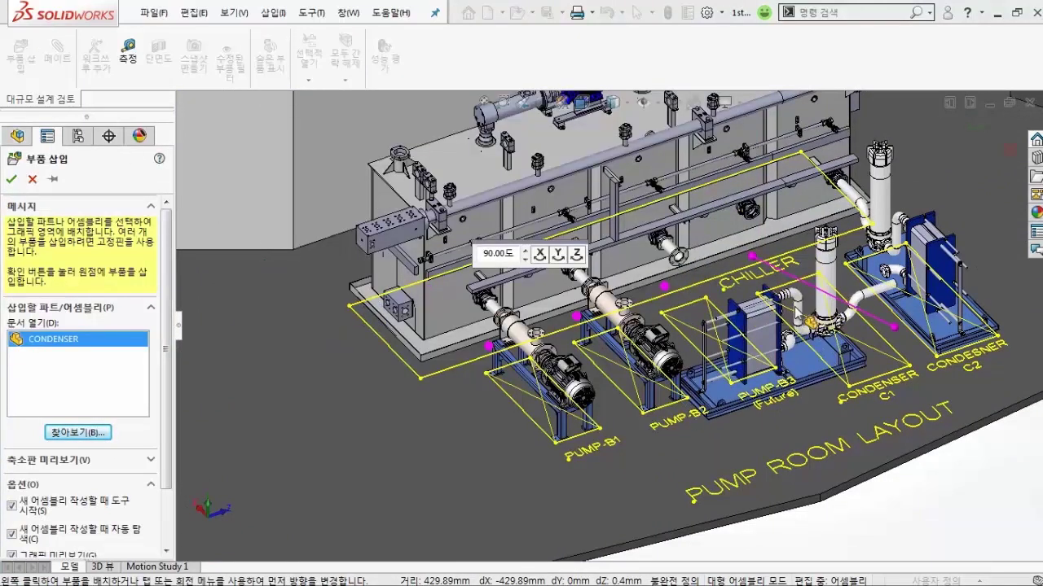
click(814, 269)
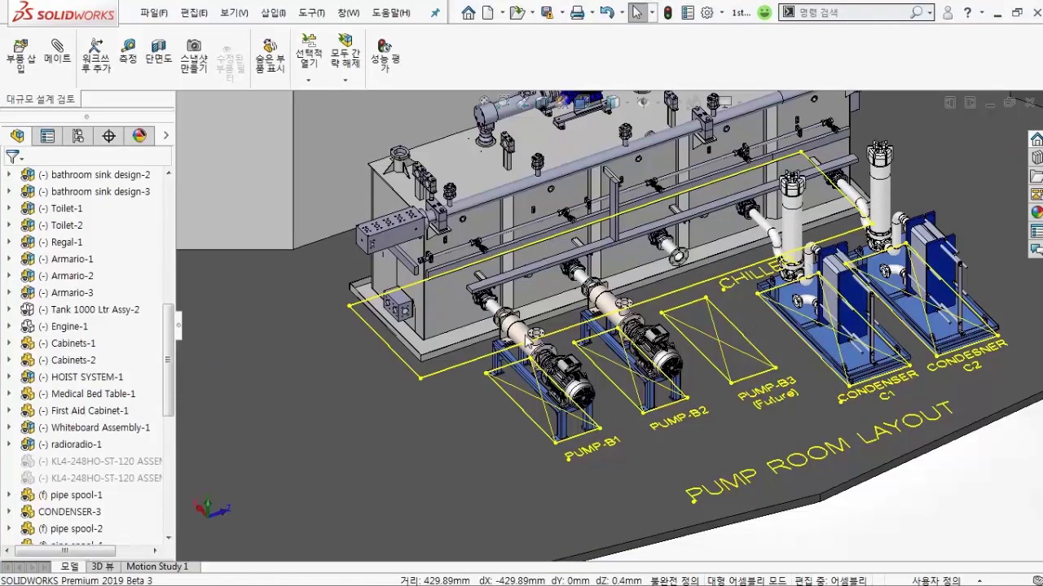
click(524, 342)
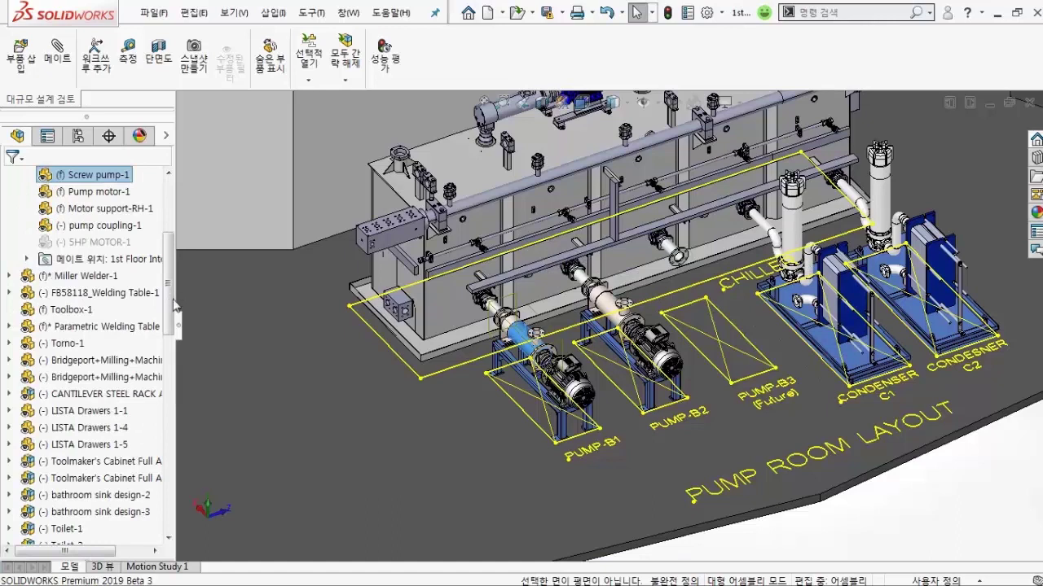
- Switch pump assembly-1 to the 10 HP Drive configuration
scroll(175, 304, up, 2)
click(75, 259)
click(200, 209)
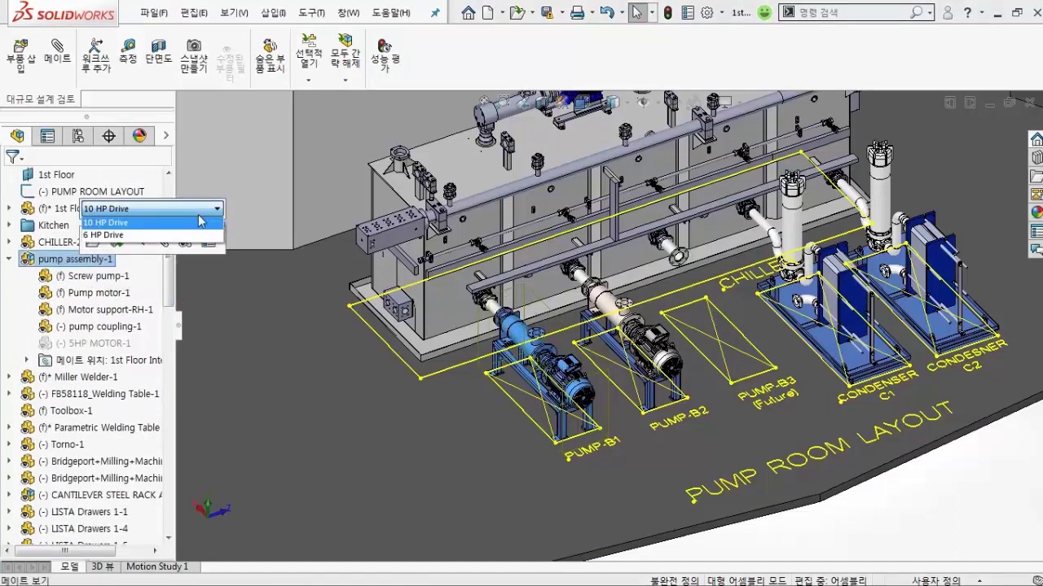
click(200, 222)
click(229, 209)
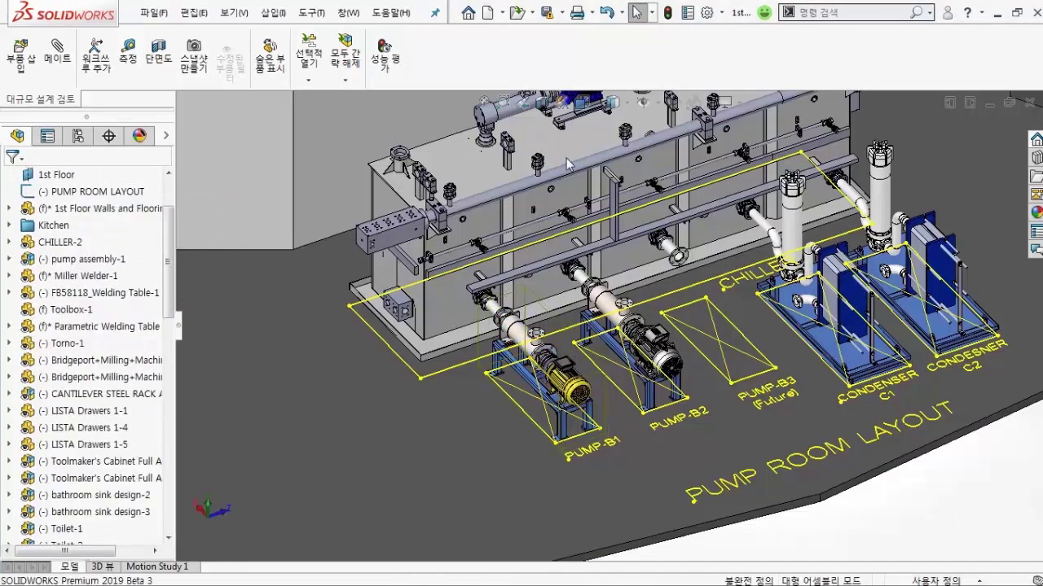
- Hide the pump room layout sketch and orbit to a lower, tilted view
click(644, 103)
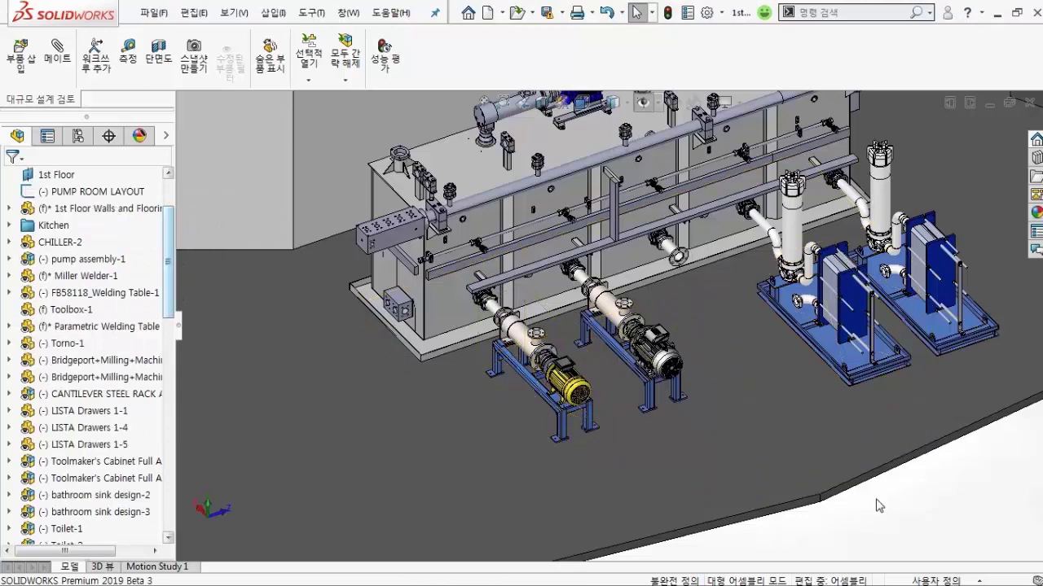
scroll(618, 240, up, 5)
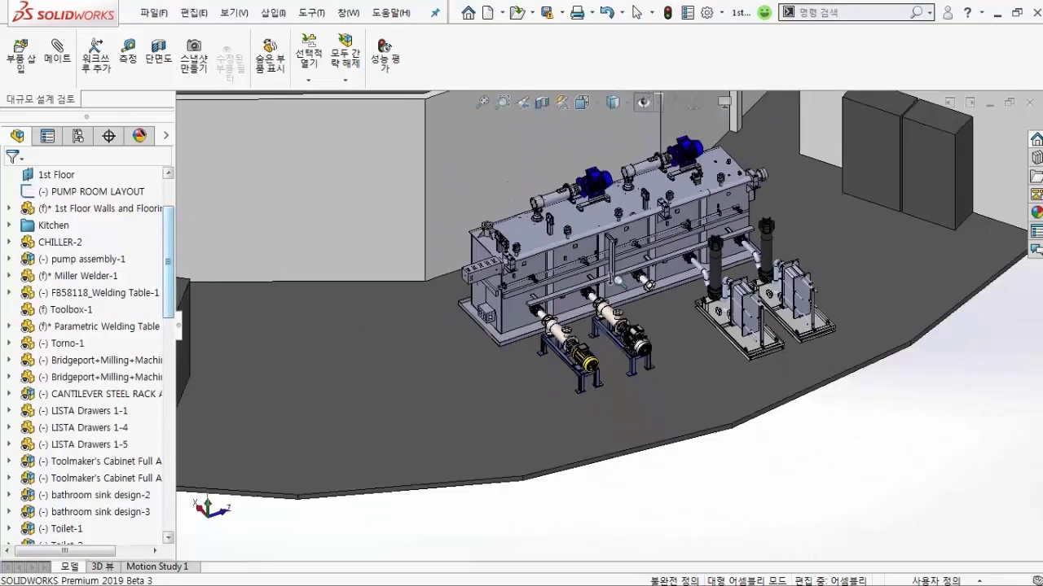
scroll(553, 222, down, 5)
scroll(580, 211, up, 5)
mouse_move(580, 210)
middle_down()
mouse_move(556, 340)
mouse_move(927, 345)
mouse_move(982, 321)
middle_up()
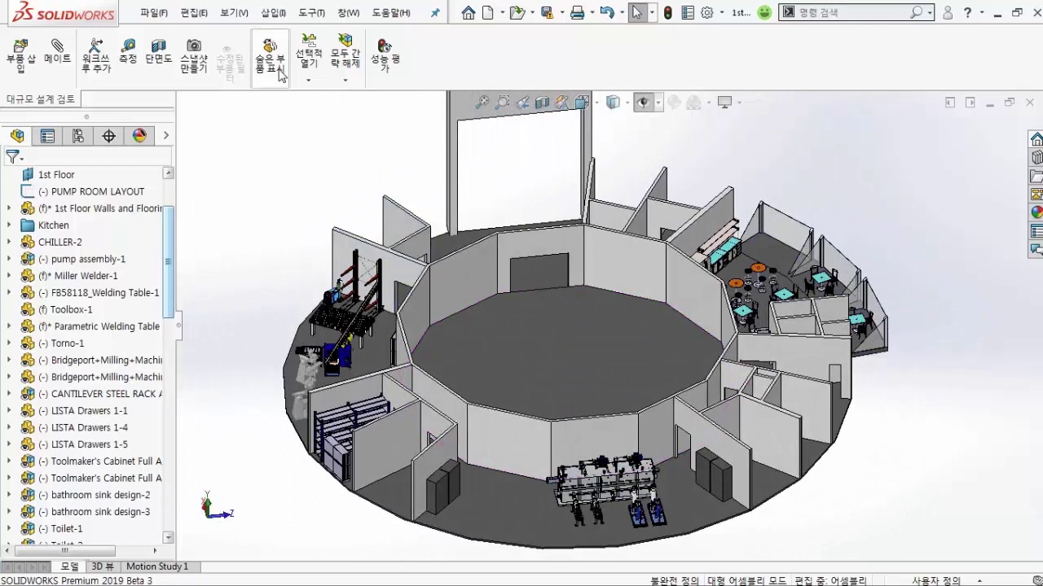
- Toggle hidden components to bring back the tank and engine, then exit Show Hidden
click(281, 73)
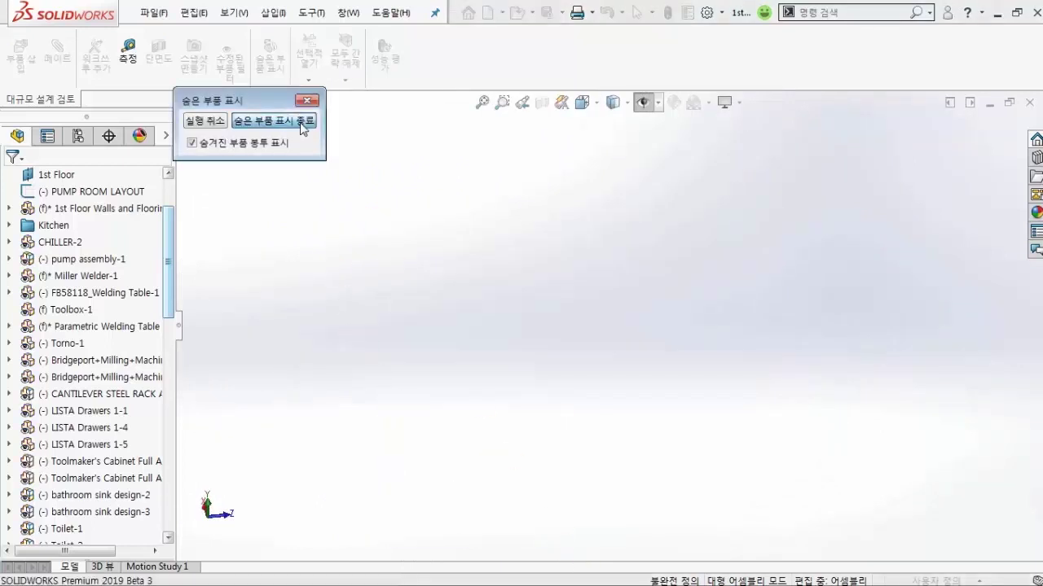
click(301, 123)
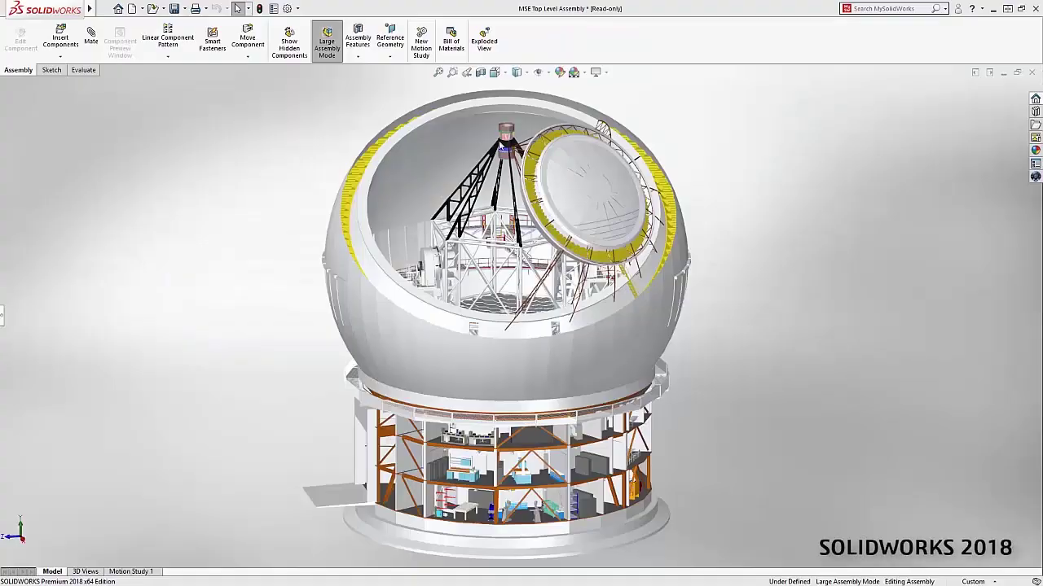
drag(505, 145, 504, 152)
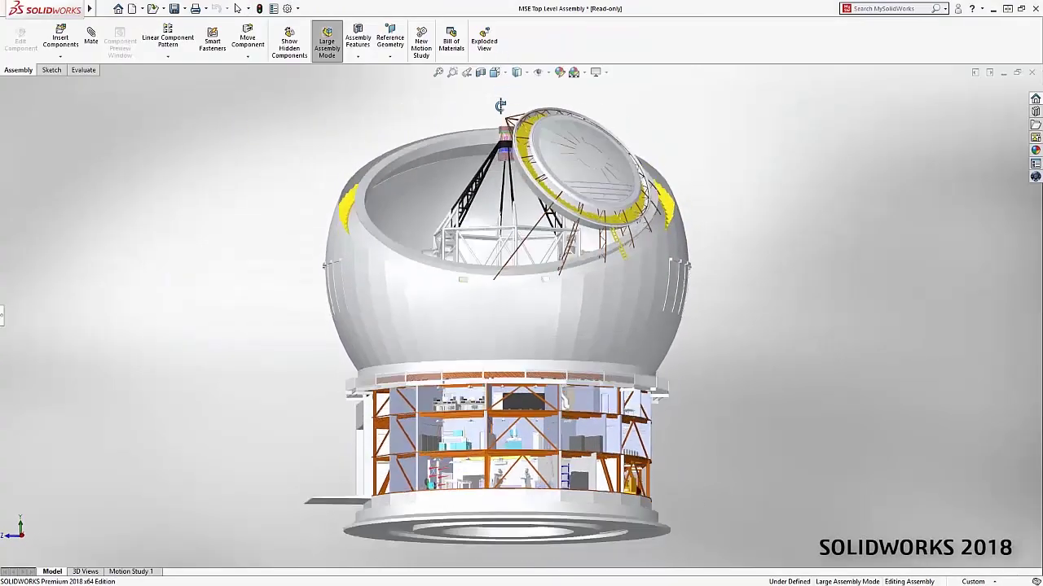
- Orbit, zoom and pan the telescope dome to view its open top and whole dome
middle_drag(505, 147, 514, 283)
scroll(514, 282, down, 2)
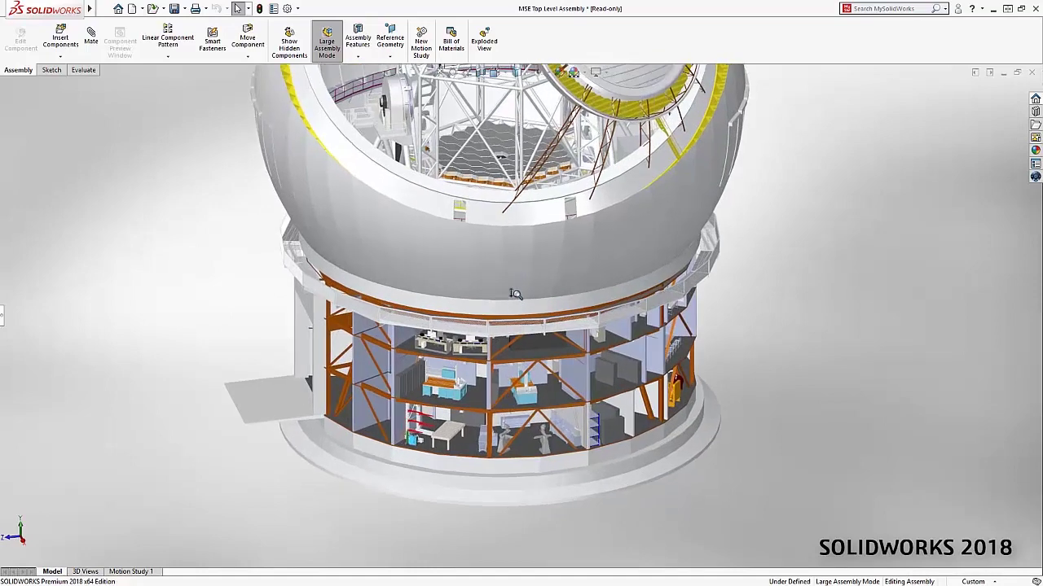
scroll(514, 283, down, 2)
scroll(463, 416, up, 3)
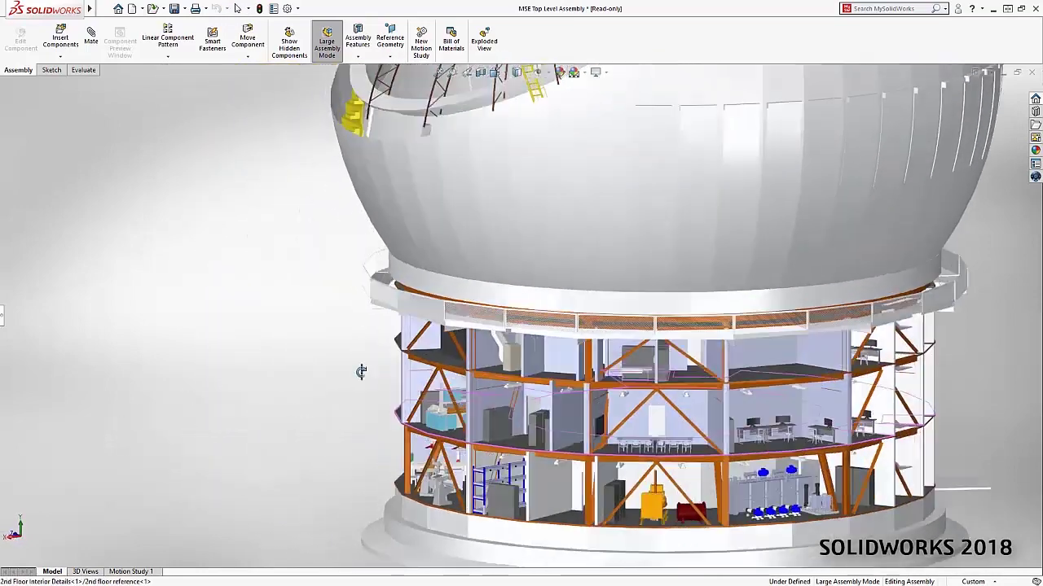
middle_drag(361, 367, 486, 376)
ctrl+middle_drag(484, 240, 483, 338)
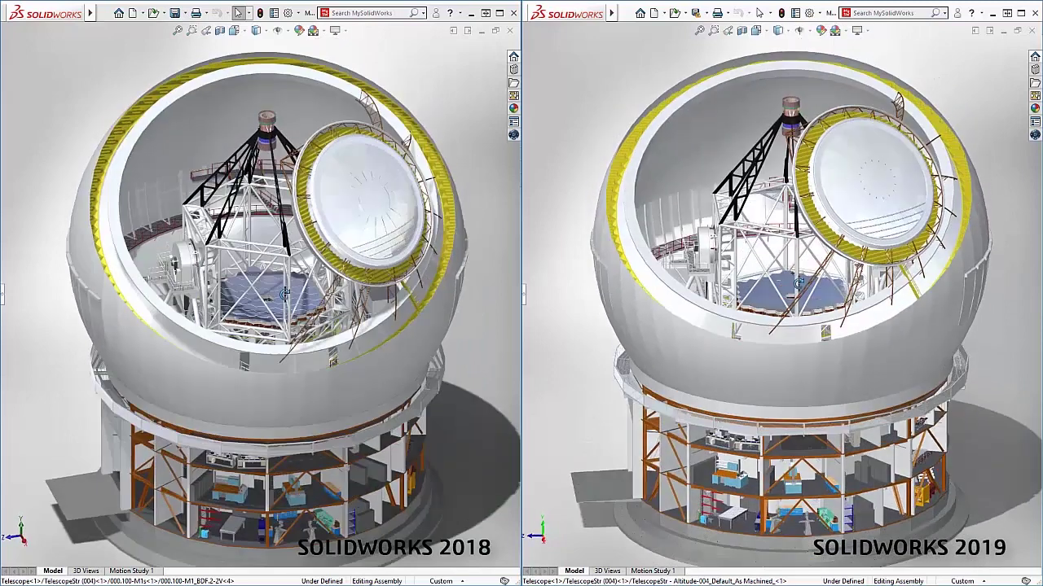
- Zoom the 2018 model onto the lower lab floors and orbit to a new angle
click(193, 33)
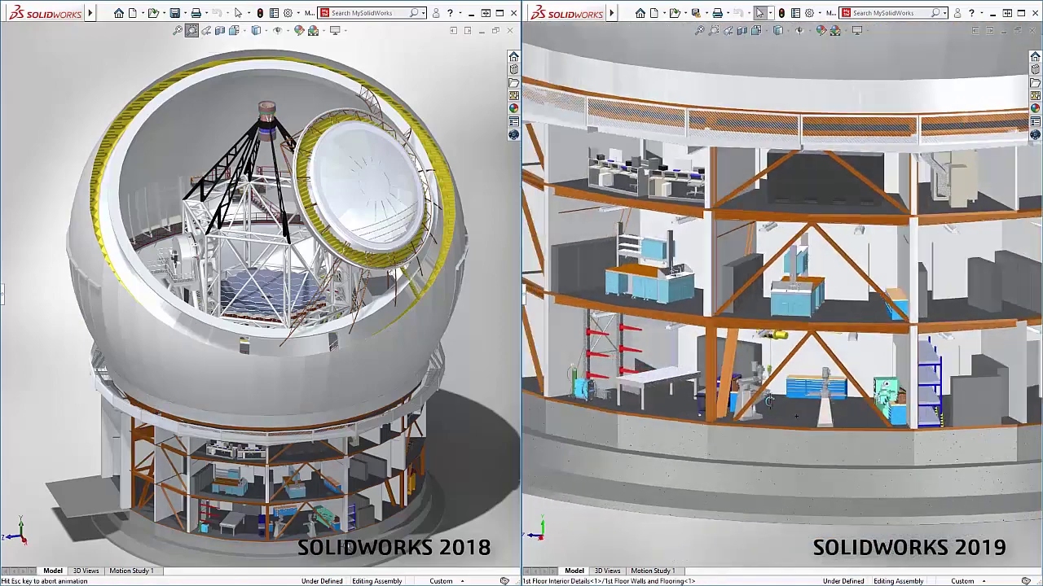
drag(163, 411, 358, 530)
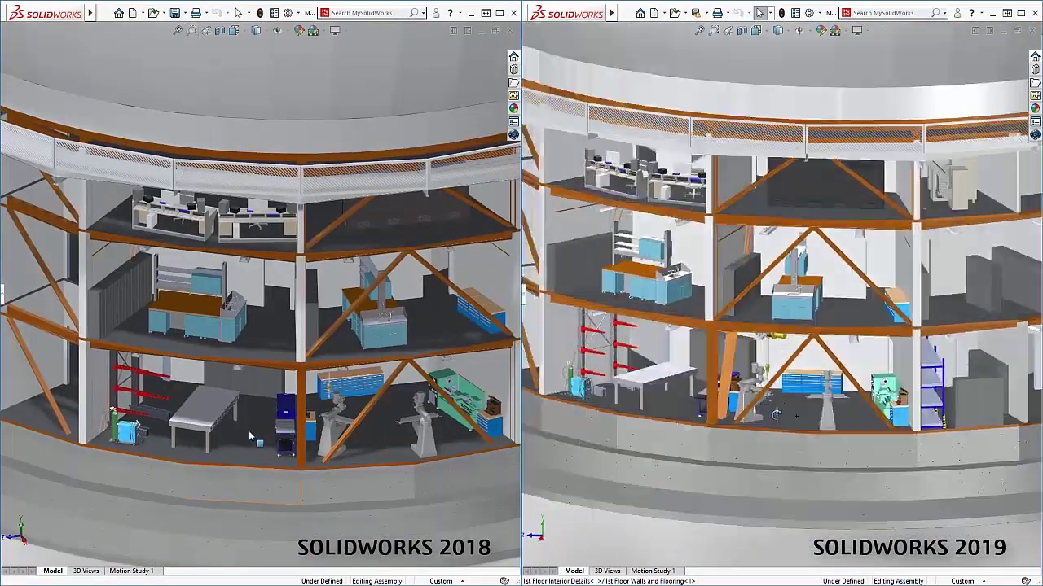
mouse_move(249, 430)
middle_down()
mouse_move(226, 449)
mouse_move(269, 284)
middle_up()
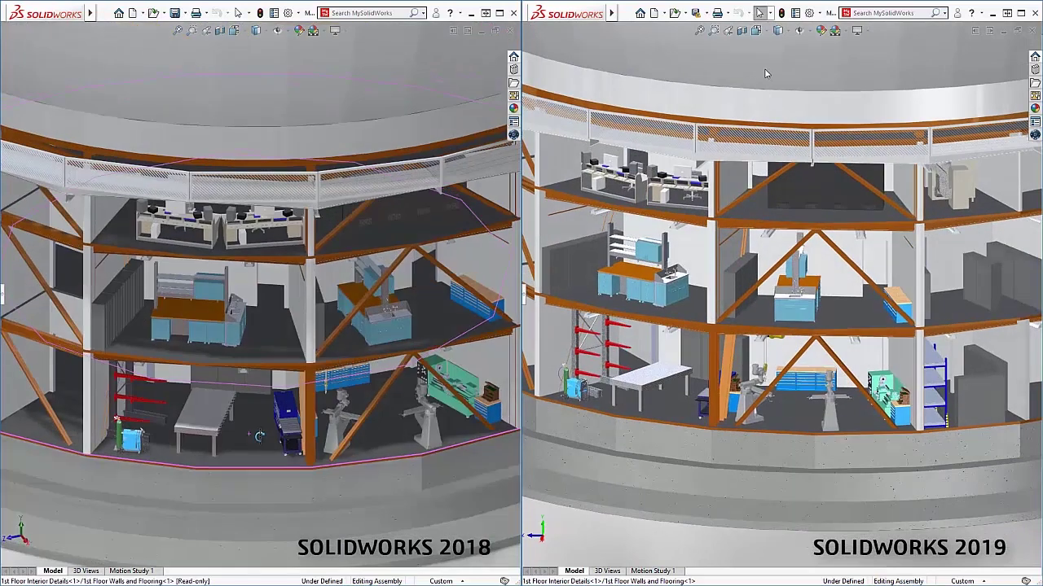
- Reset the 2019 model to its Start view orientation, leaving the 2018 view unchanged
click(755, 30)
click(777, 106)
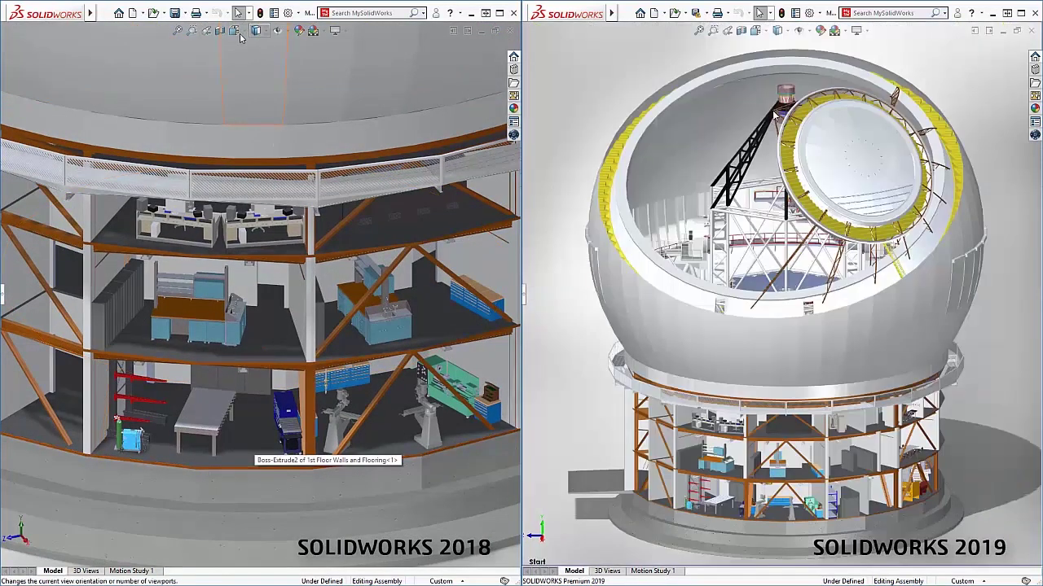
click(234, 30)
click(253, 111)
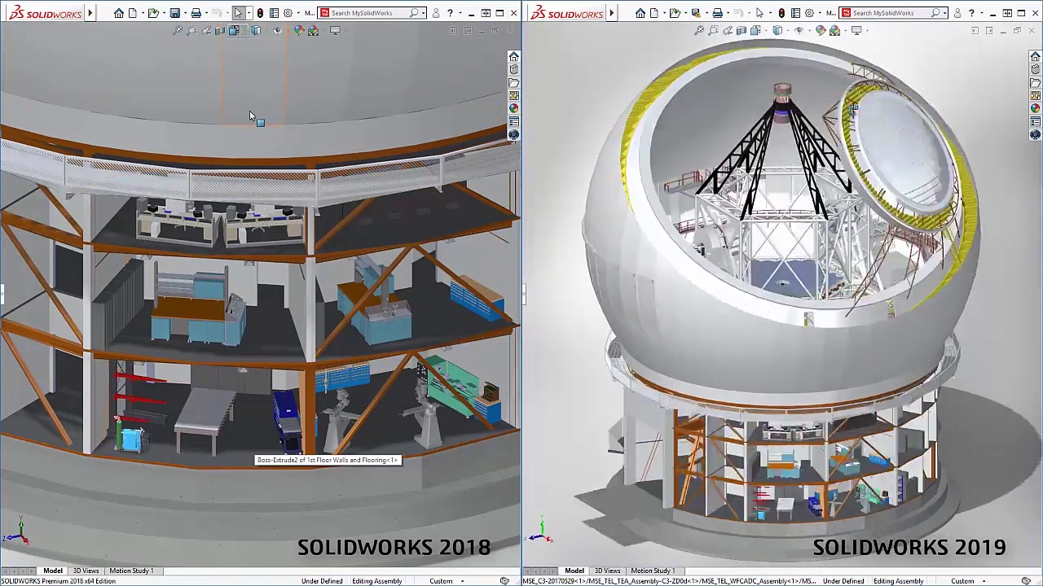